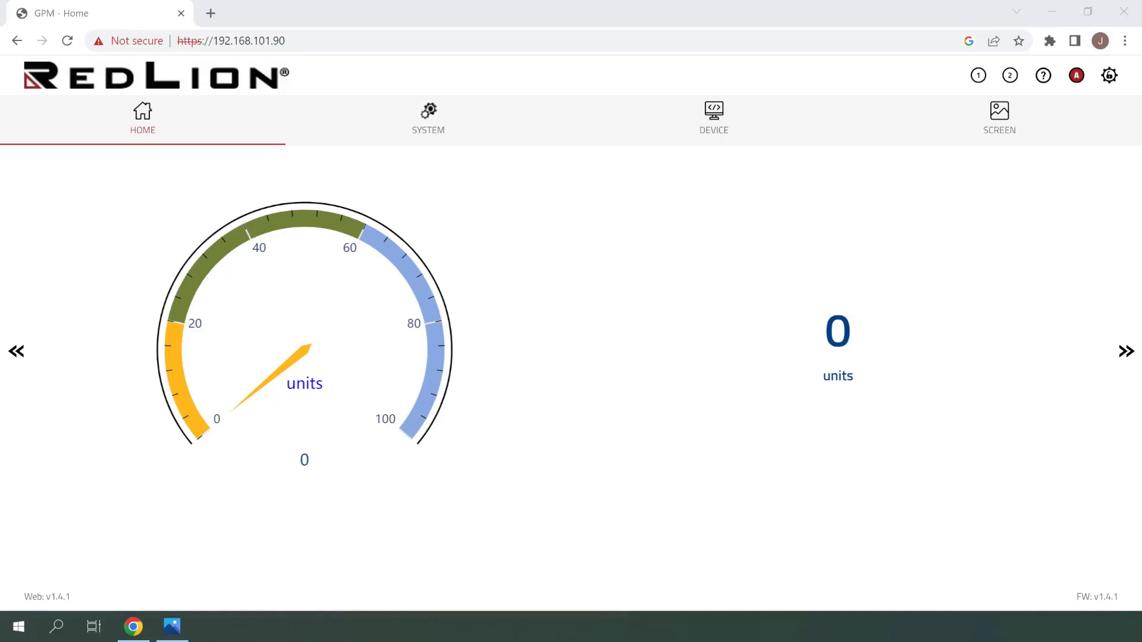
- Check the 4–20 mA wiring diagram, then open the Signal Input Configuration section under DEVICE
click(183, 622)
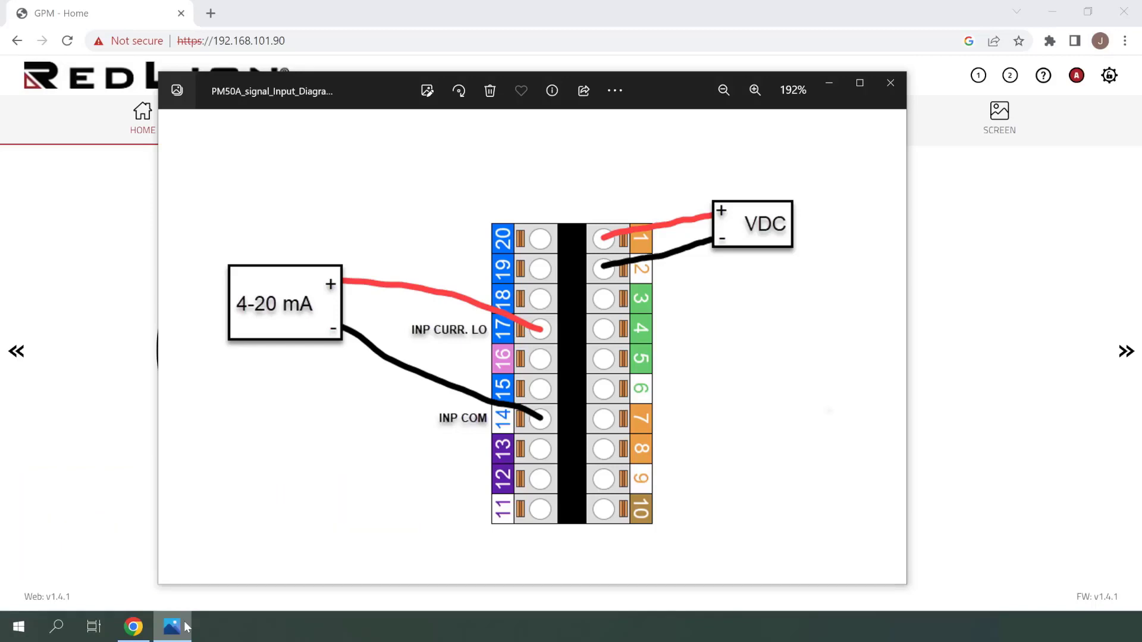
click(186, 626)
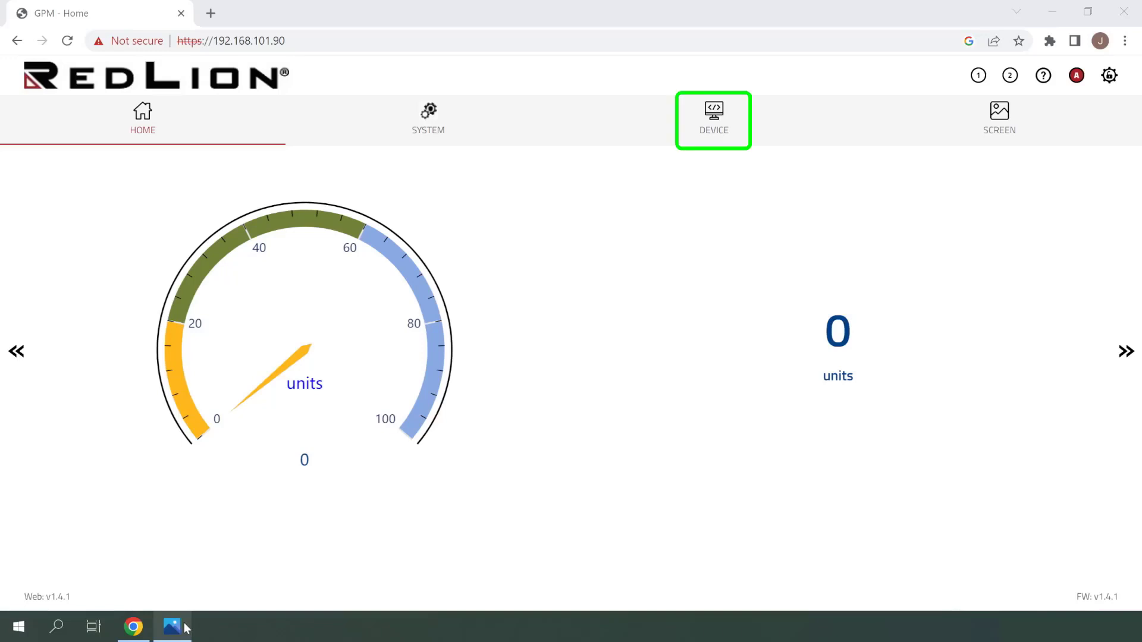
click(697, 134)
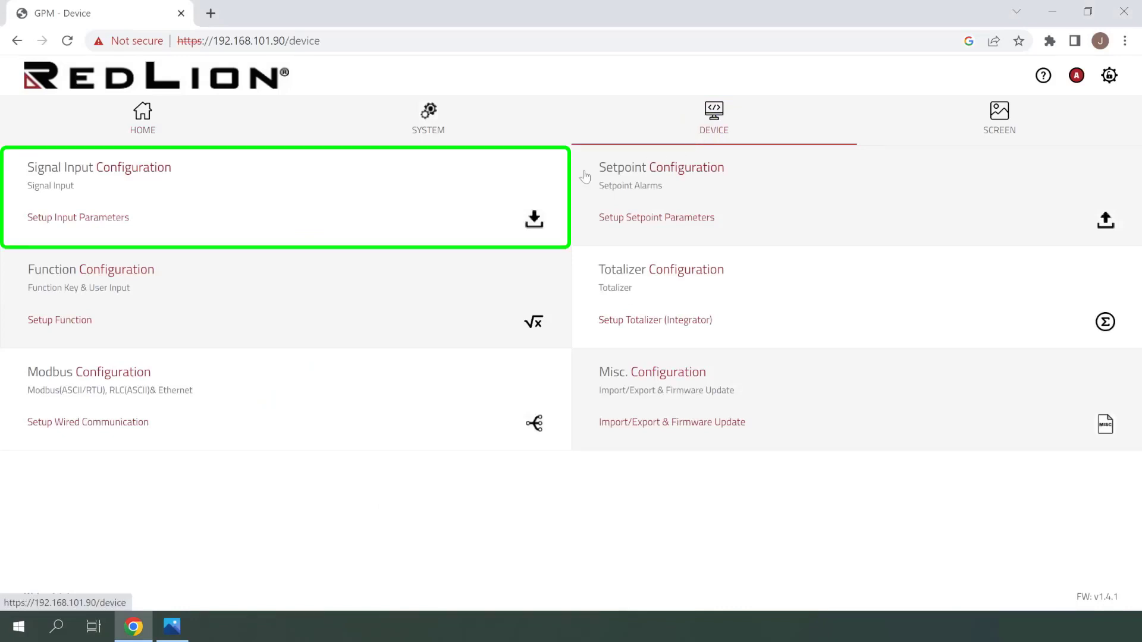
click(366, 221)
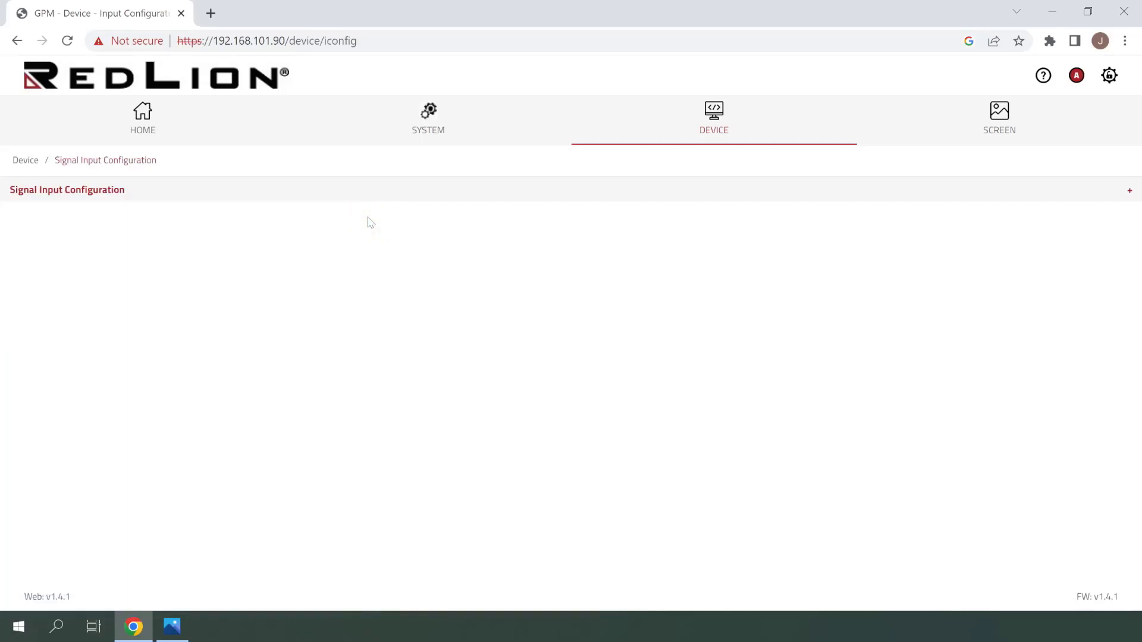
click(362, 199)
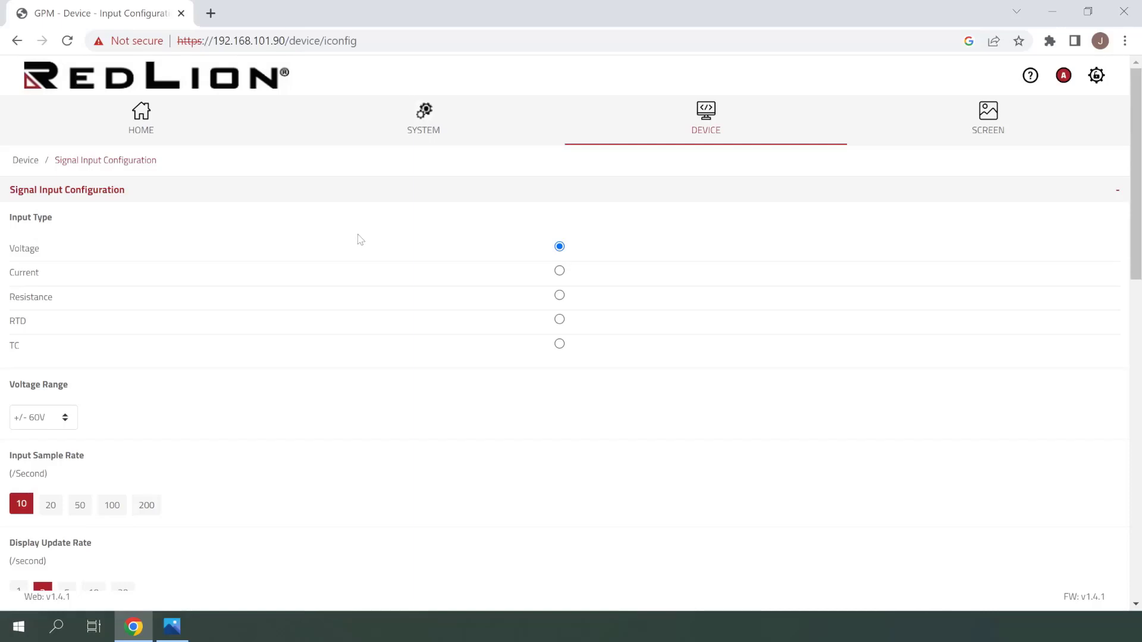
- Set the Input Type to Current with a +/- 20mA current range
click(560, 278)
click(67, 416)
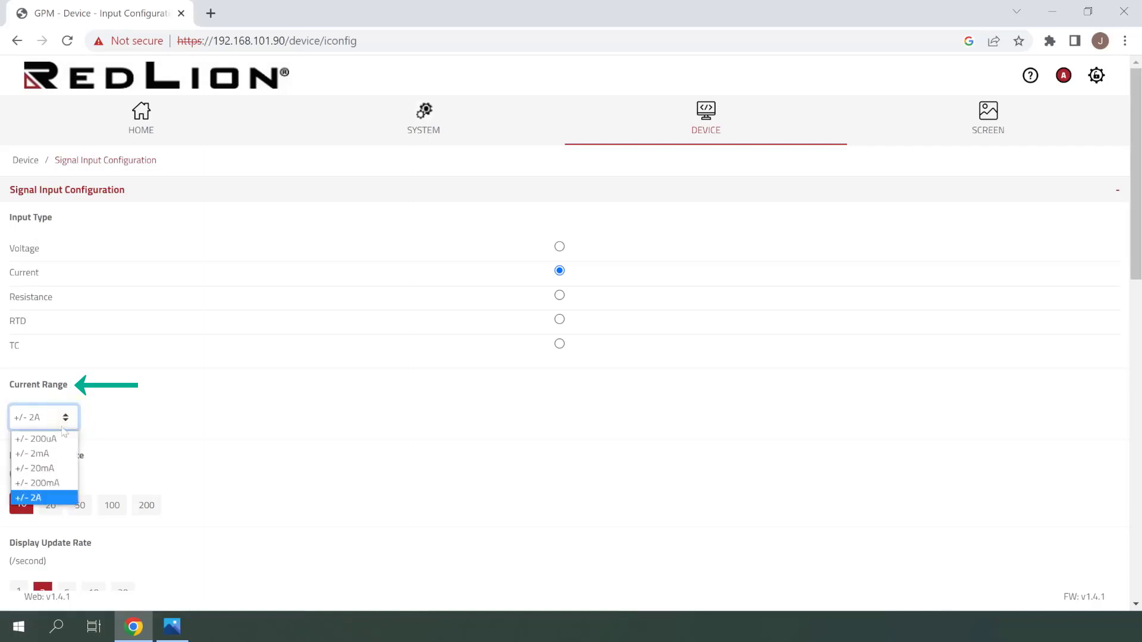
click(53, 470)
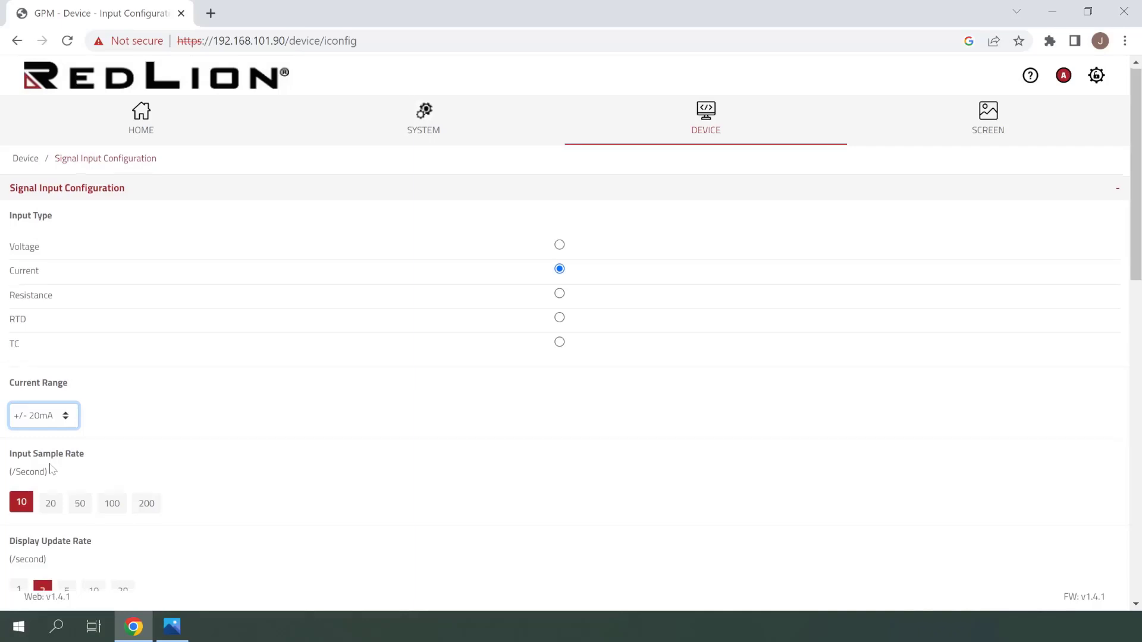
- Set the Display Units Decimal Point to 0 so readings show whole numbers
scroll(51, 470, down, 4)
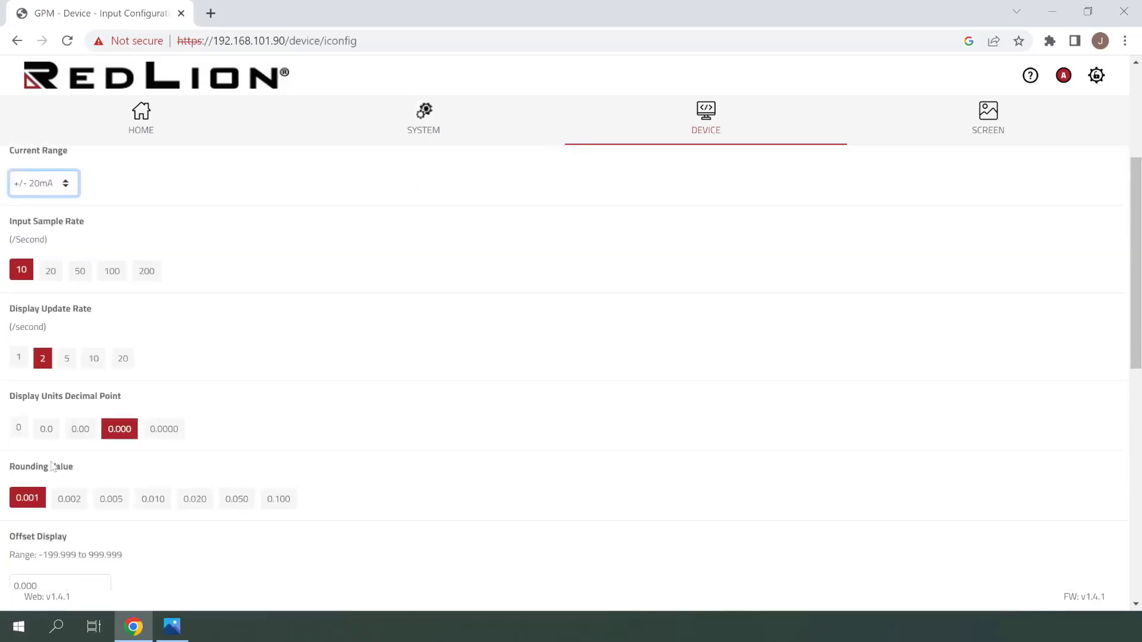
scroll(51, 467, down, 1)
scroll(52, 467, down, 1)
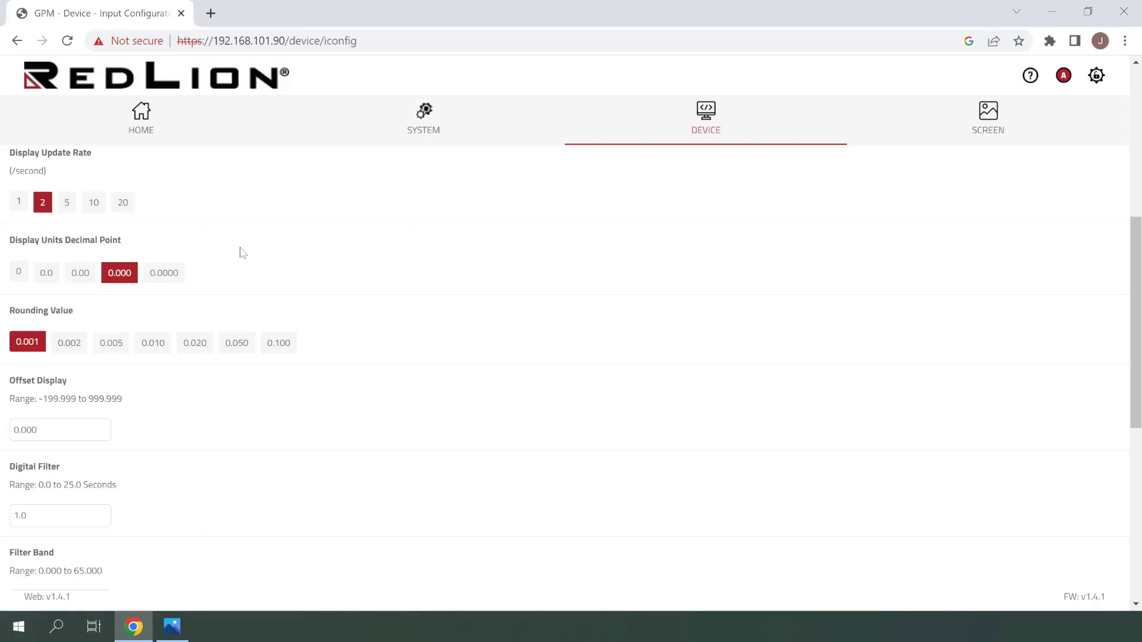
click(19, 278)
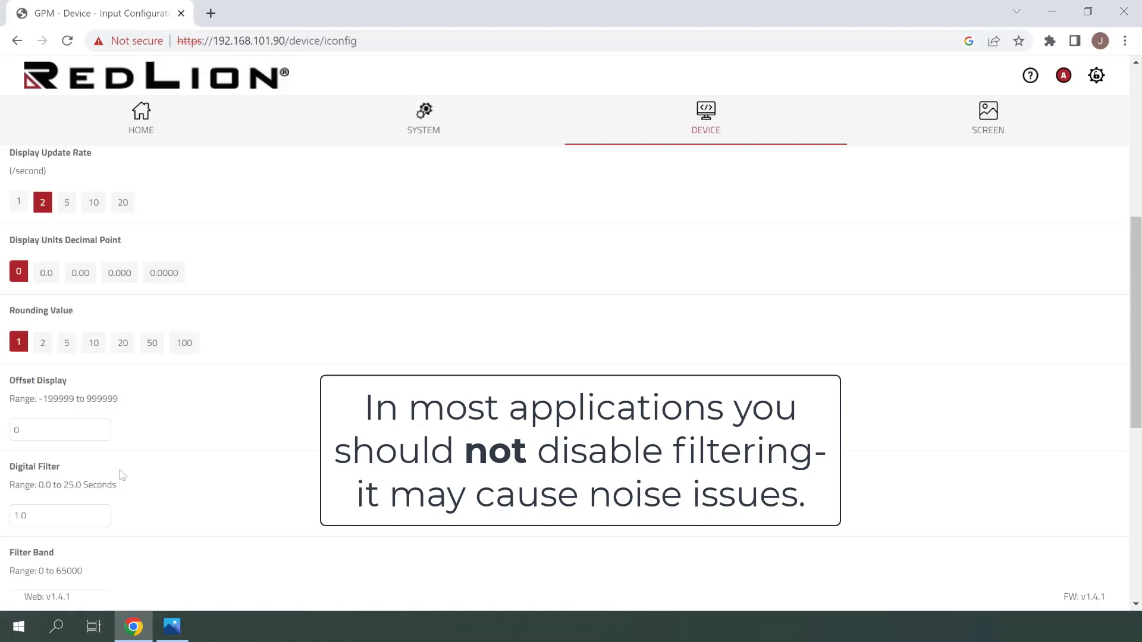
- Set the Digital Filter to 0.0 and the Filter Band to 0
drag(98, 515, 10, 511)
text(0.0)
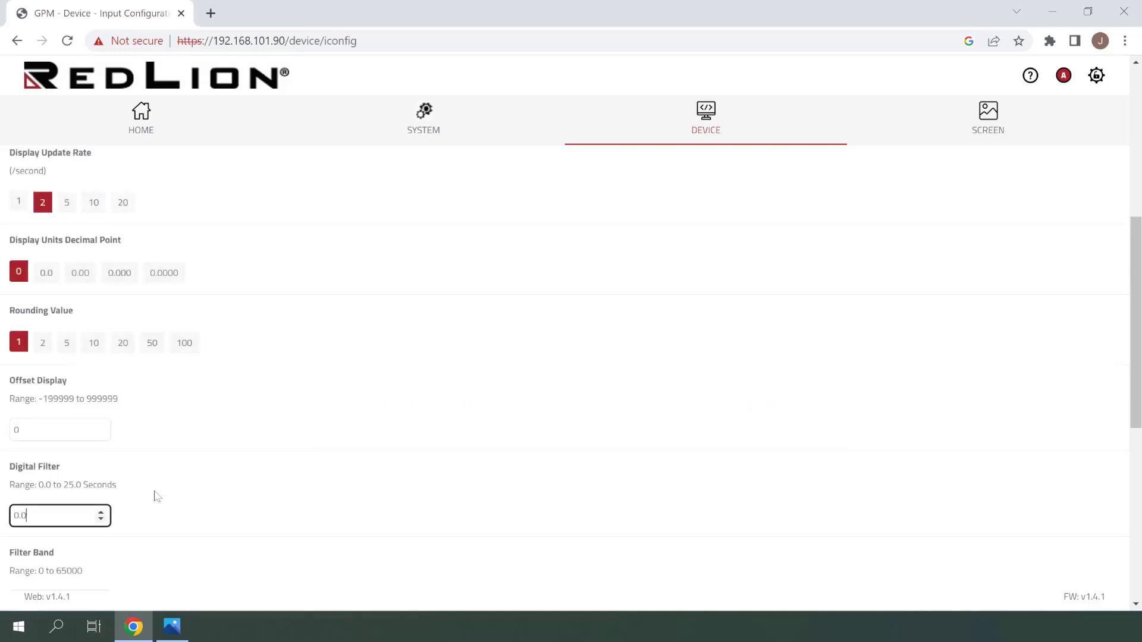
scroll(166, 516, down, 3)
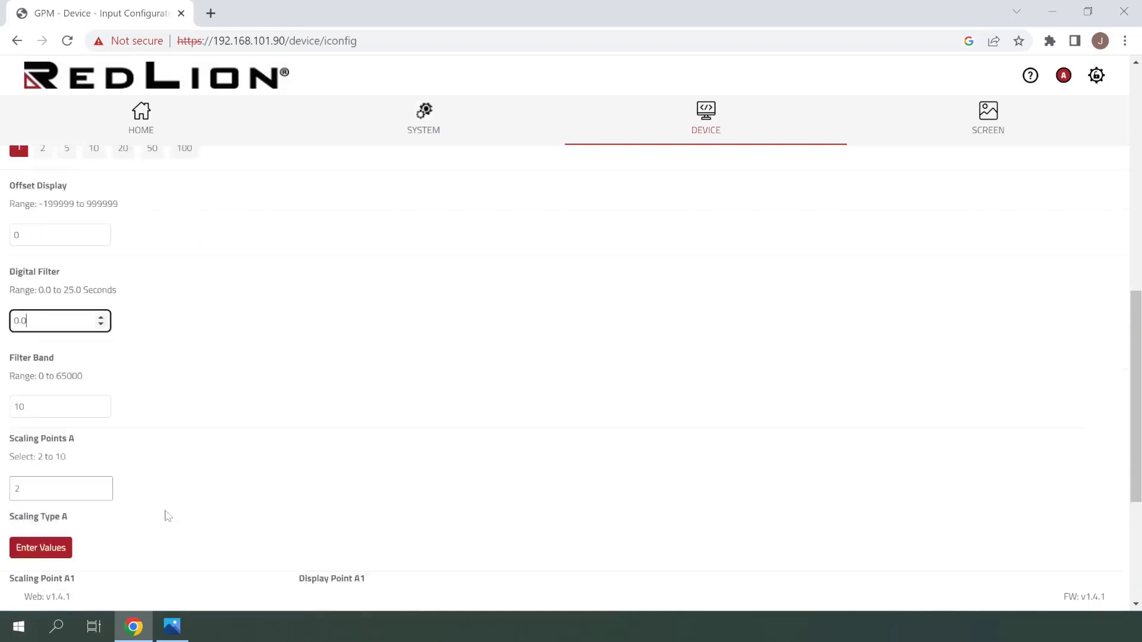
scroll(166, 516, down, 3)
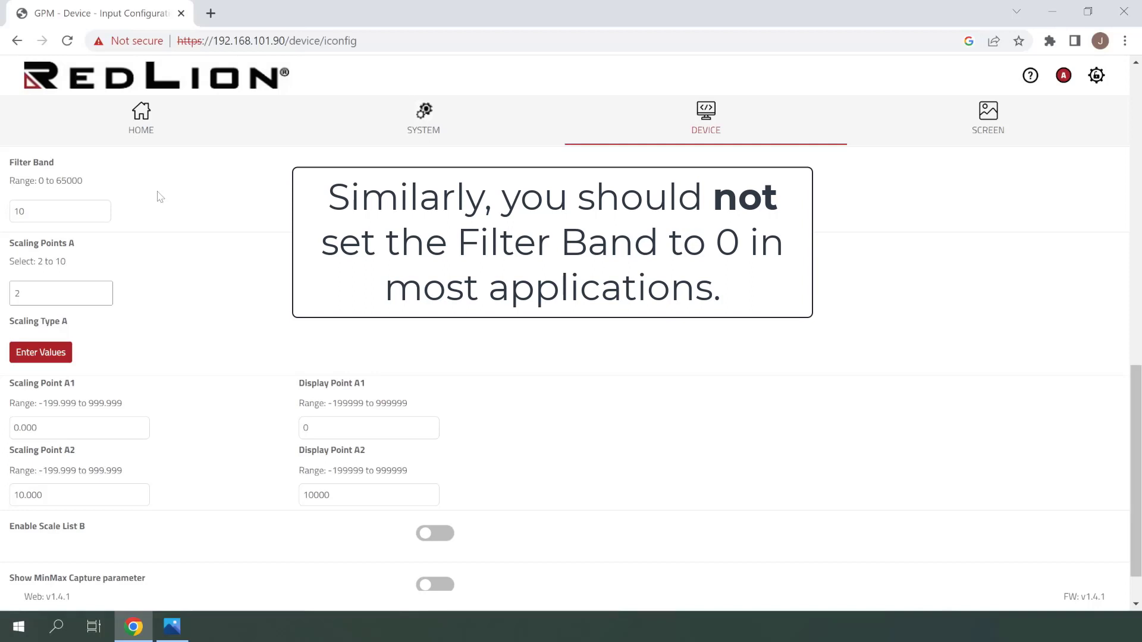
drag(52, 207, 13, 211)
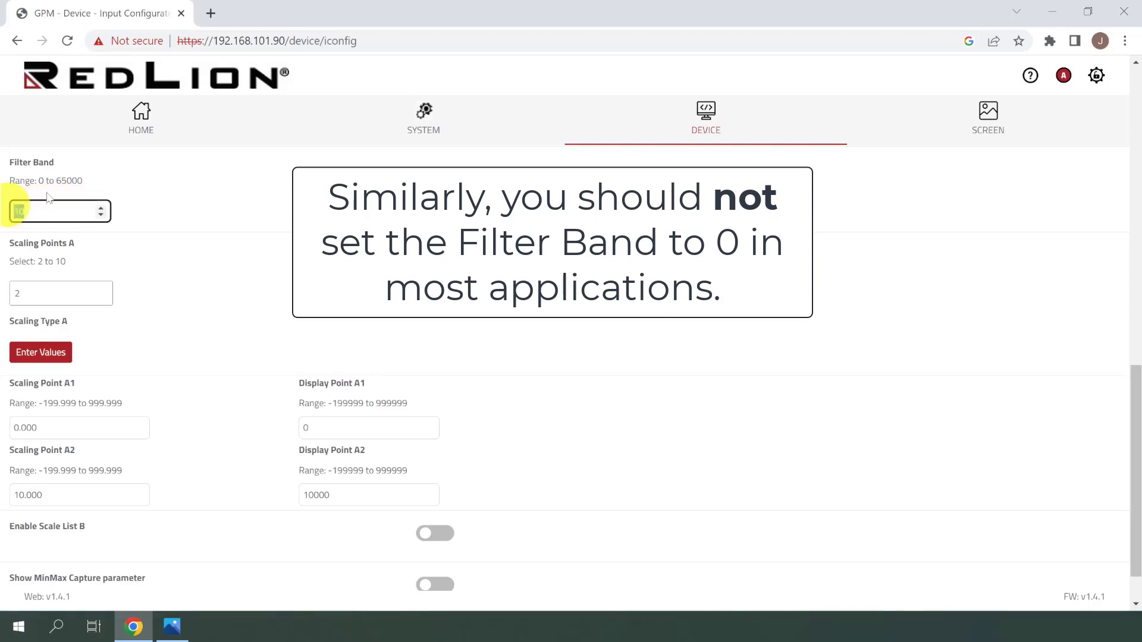
text(0)
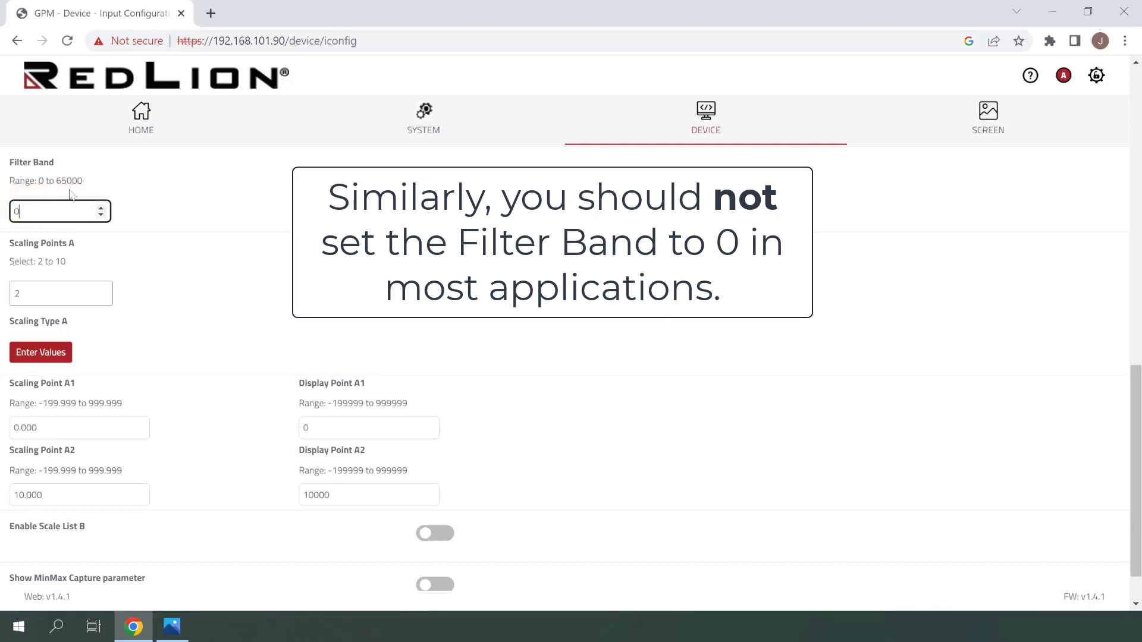
click(151, 222)
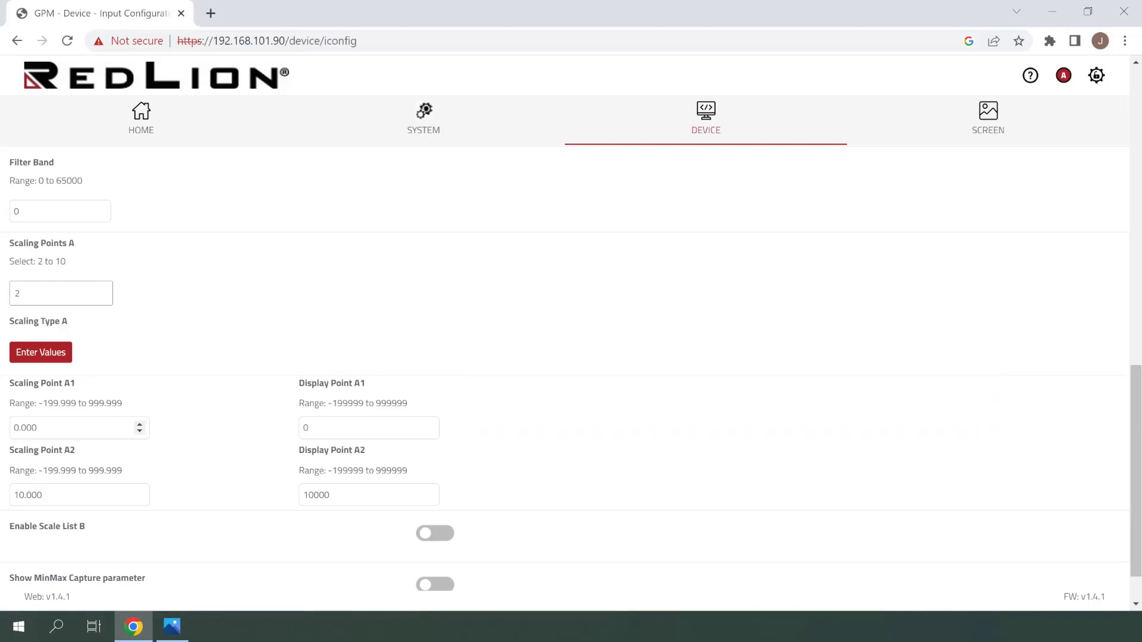
- Set Scaling Point A1 to 4, A2 to 20, and Display Point A2 to 100
drag(89, 427, 12, 427)
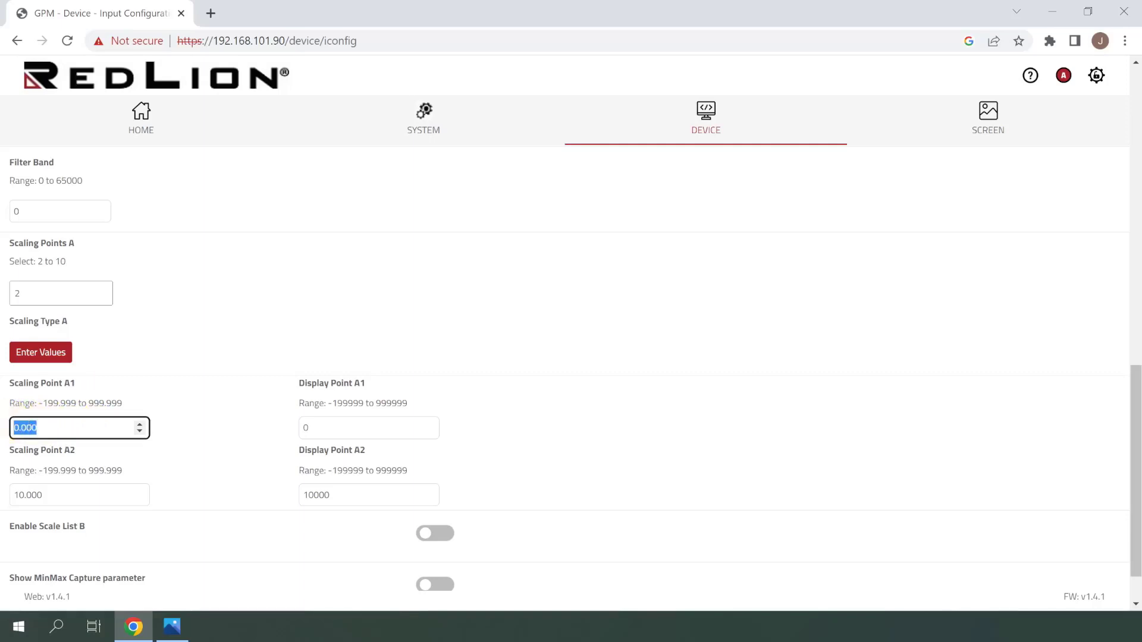
text(4)
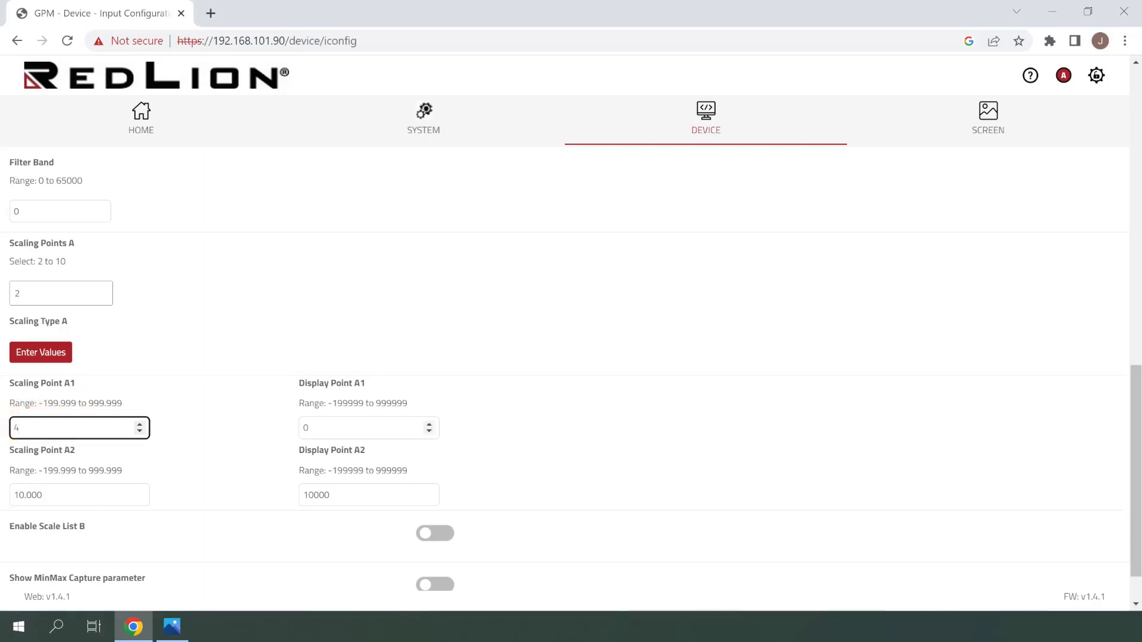
click(332, 428)
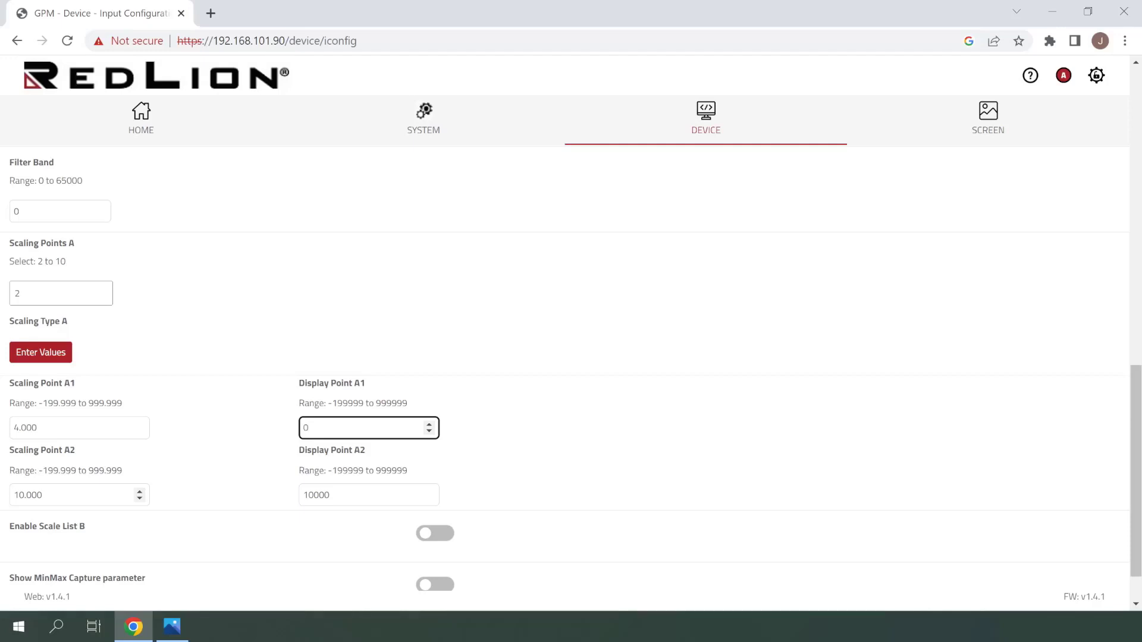
drag(43, 495, 12, 494)
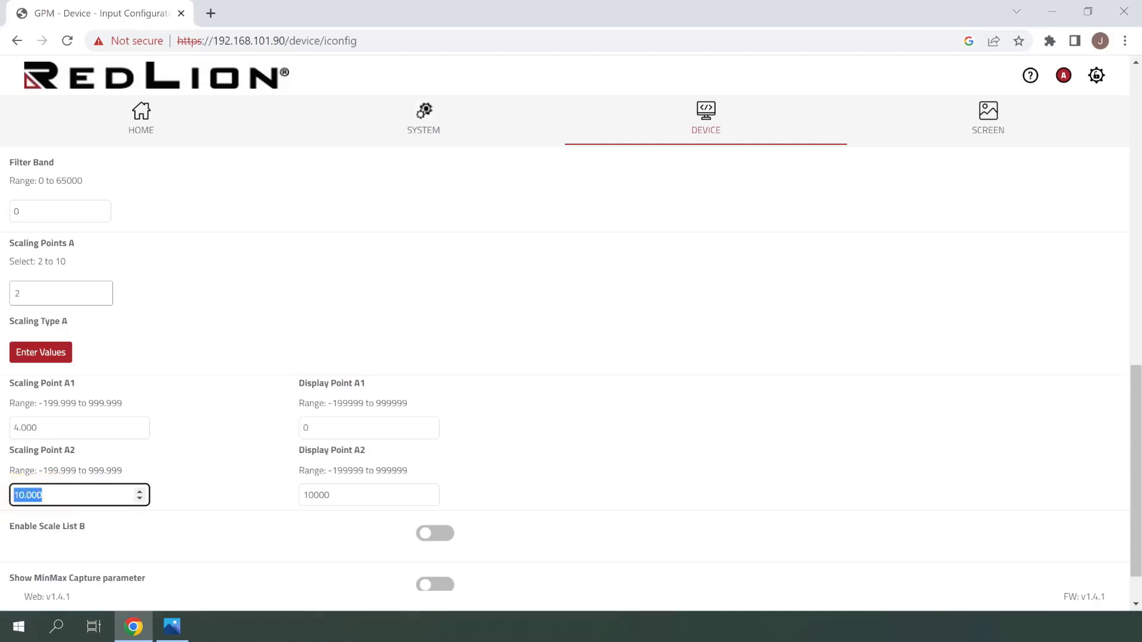
text(20)
key(Tab)
click(354, 495)
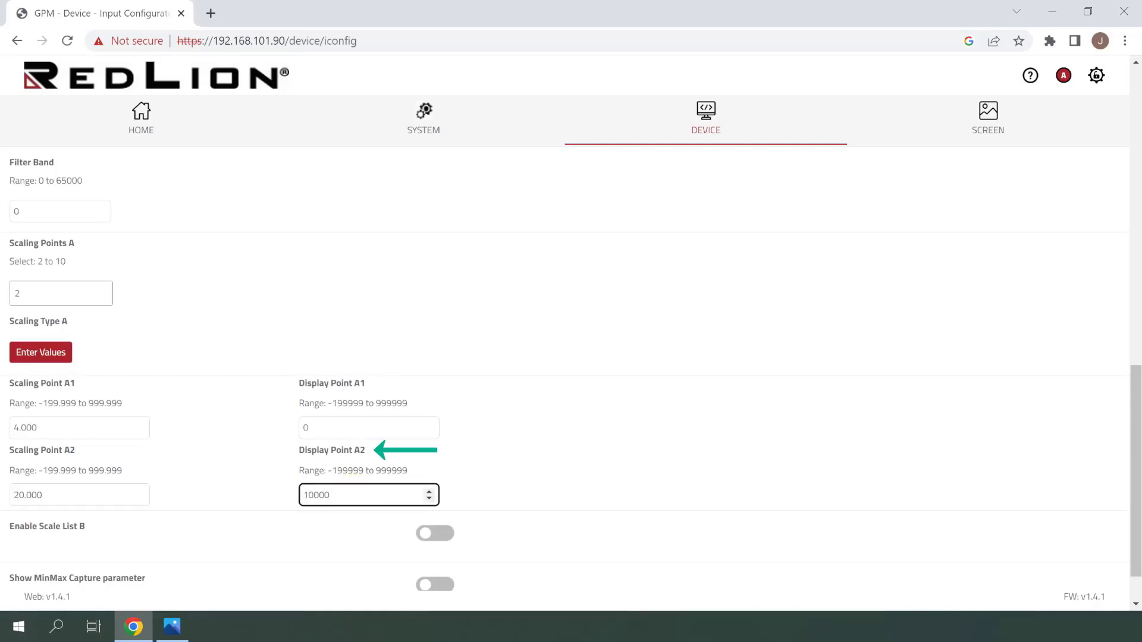
drag(356, 492, 286, 487)
text(100)
key(Return)
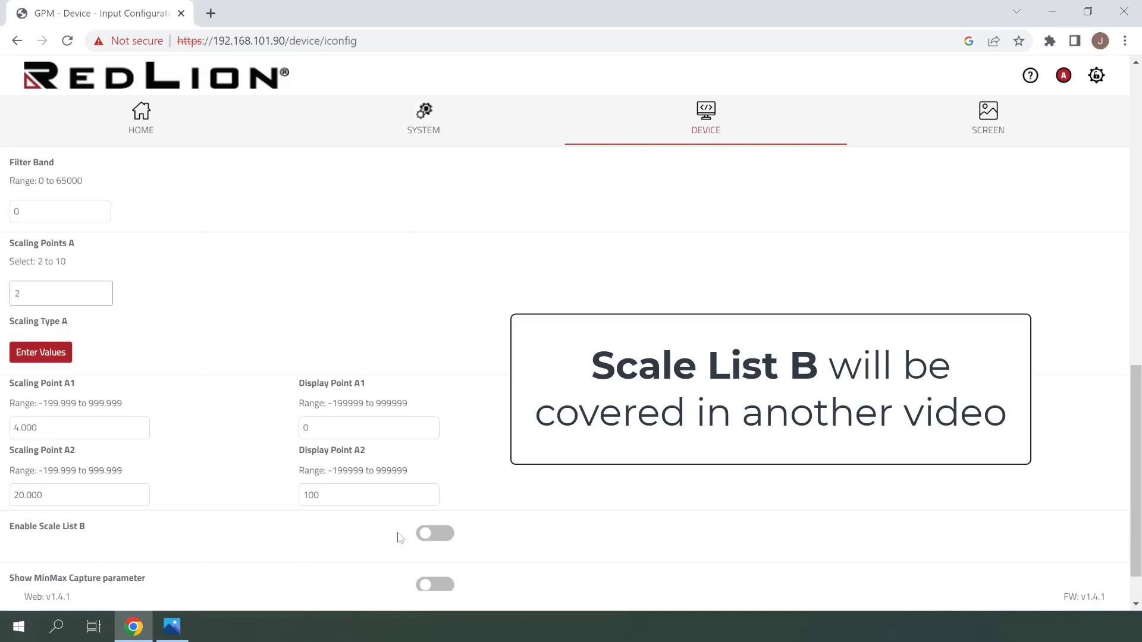
click(433, 535)
scroll(435, 532, down, 1)
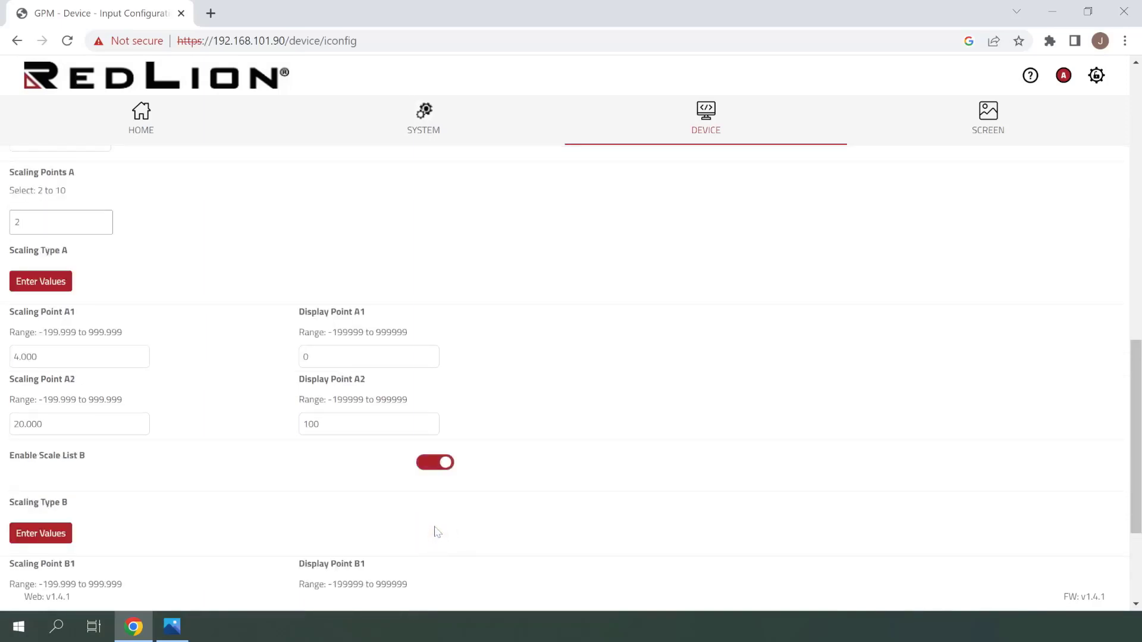
scroll(435, 527, down, 2)
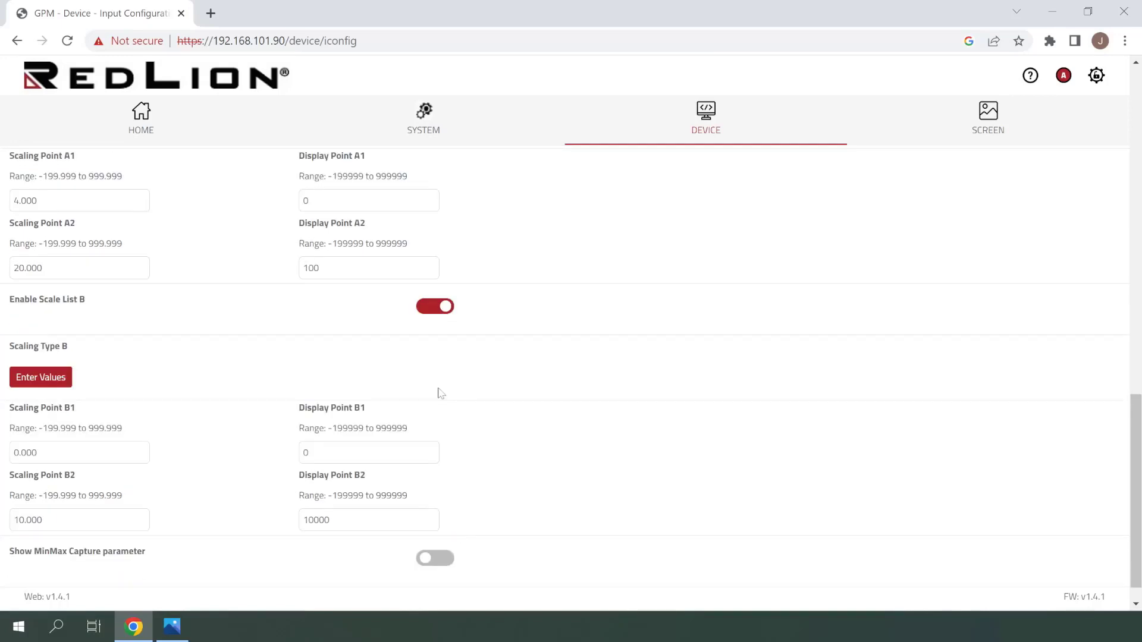
click(443, 313)
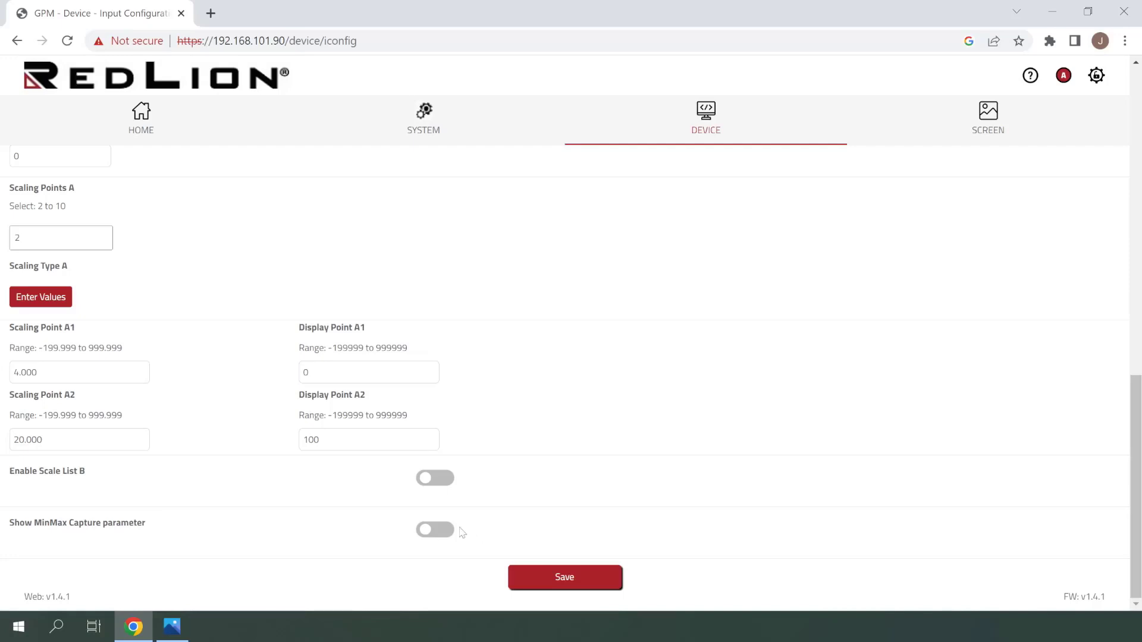
click(438, 530)
scroll(440, 531, down, 3)
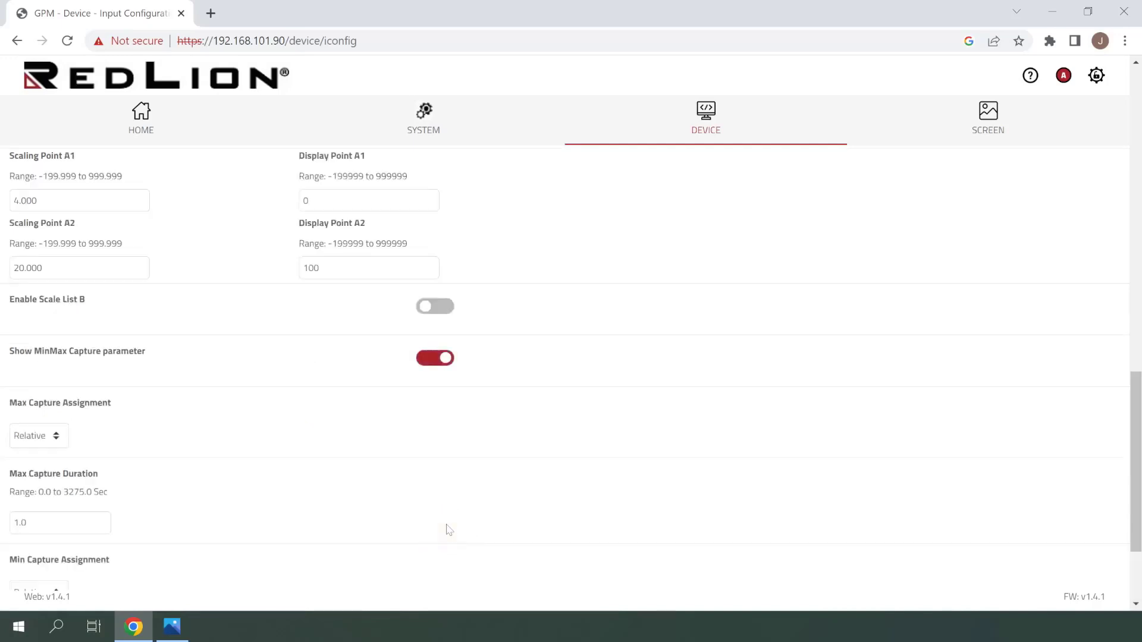
scroll(449, 530, down, 3)
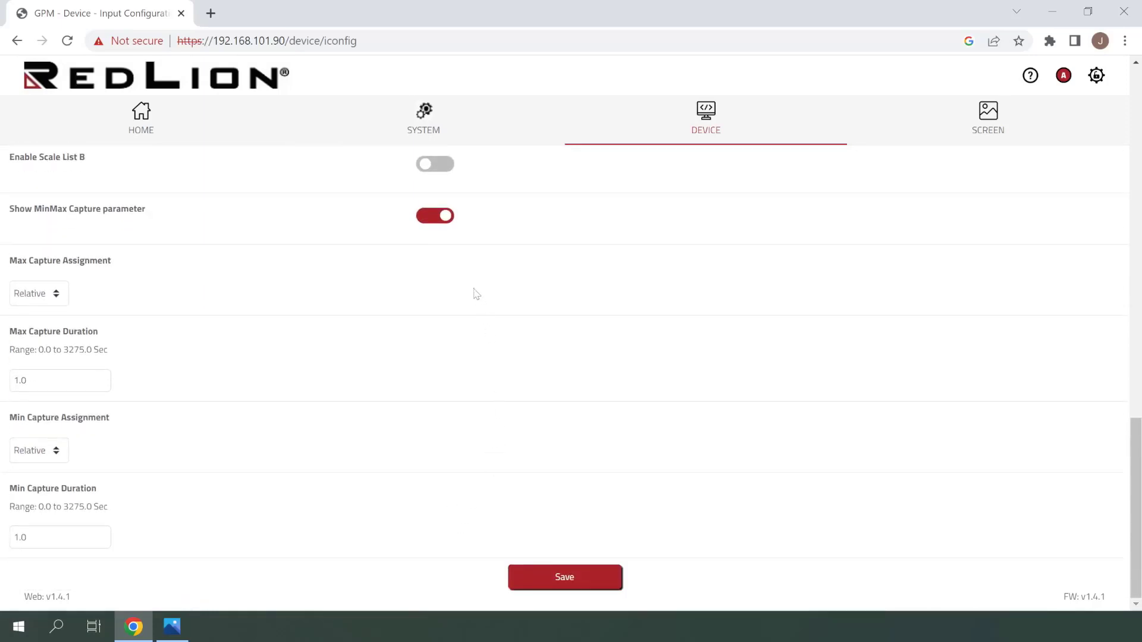
click(443, 221)
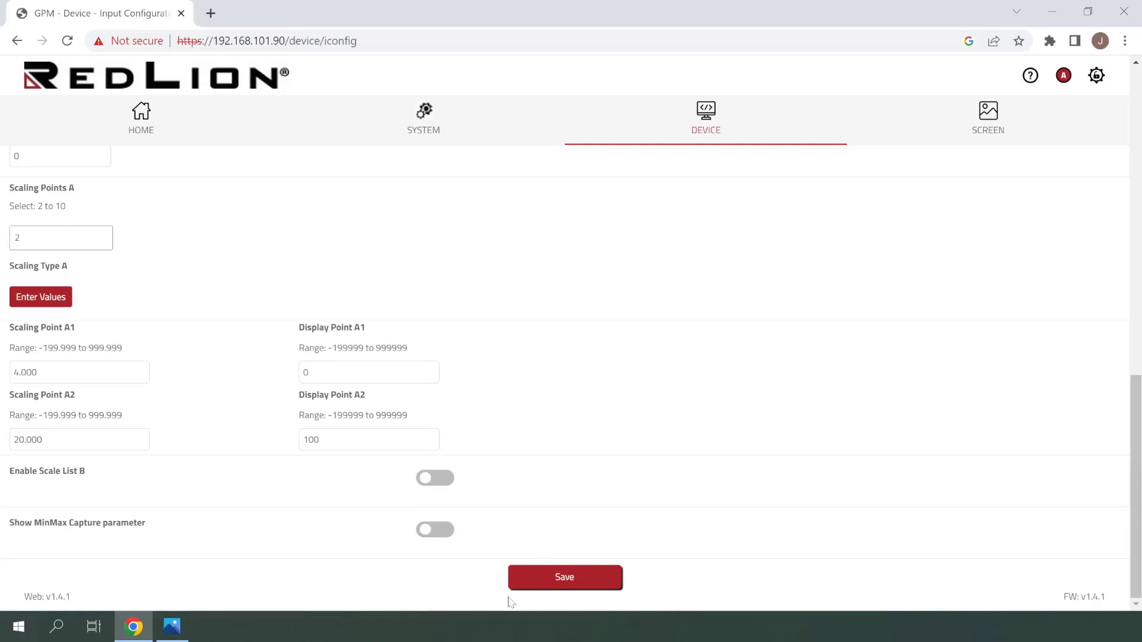
- Save the signal input configuration and return to the HOME gauge page
click(533, 575)
click(152, 132)
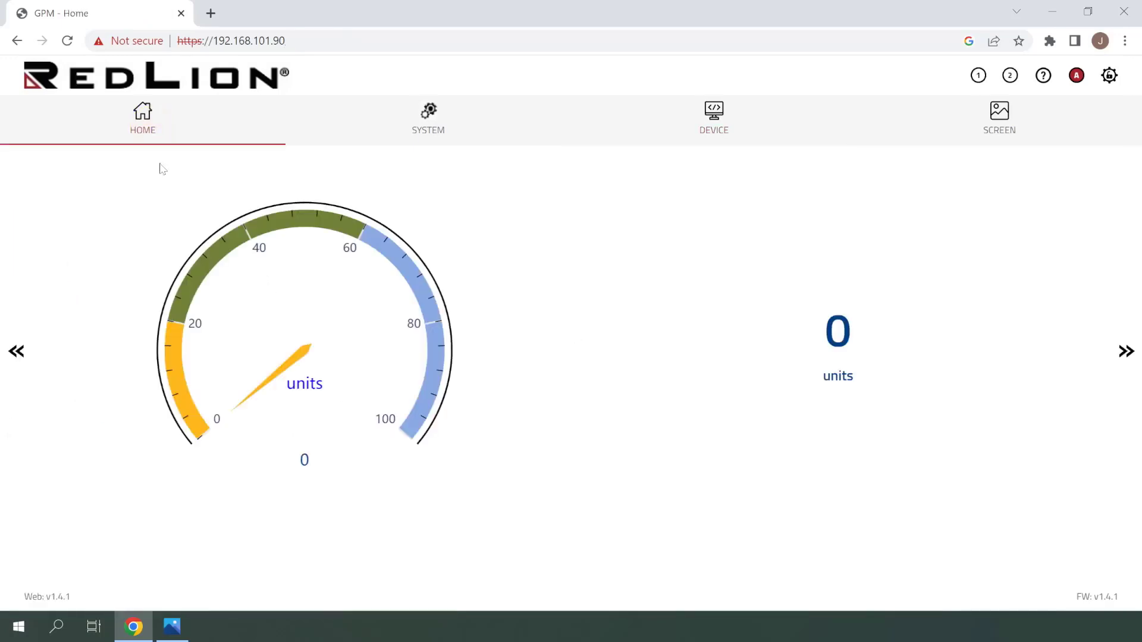